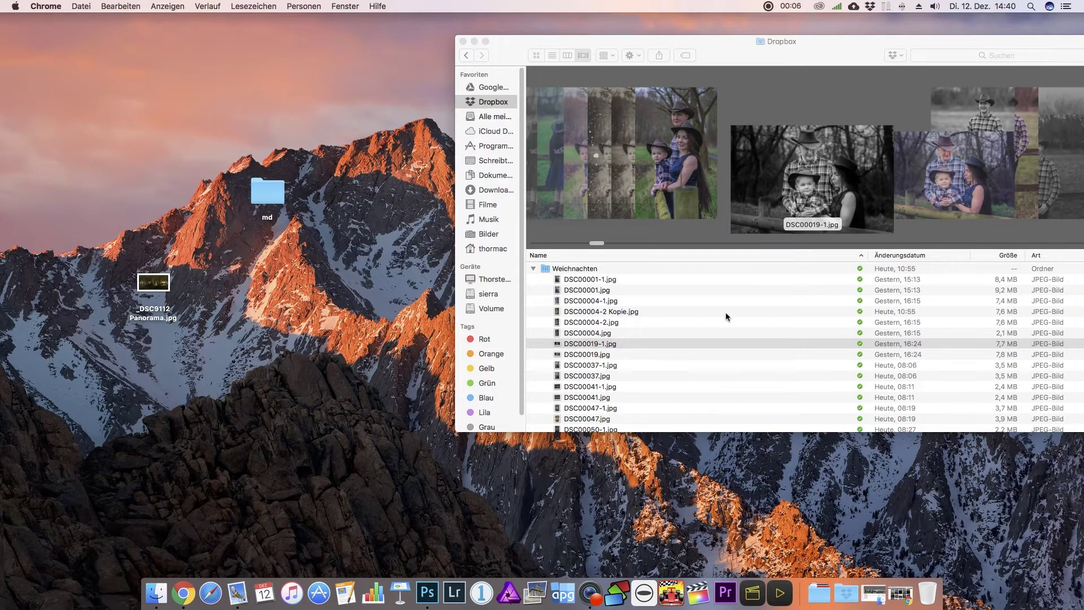
Preview the family photo DSC00019-1.jpg, then close the preview.
double_click(625, 347)
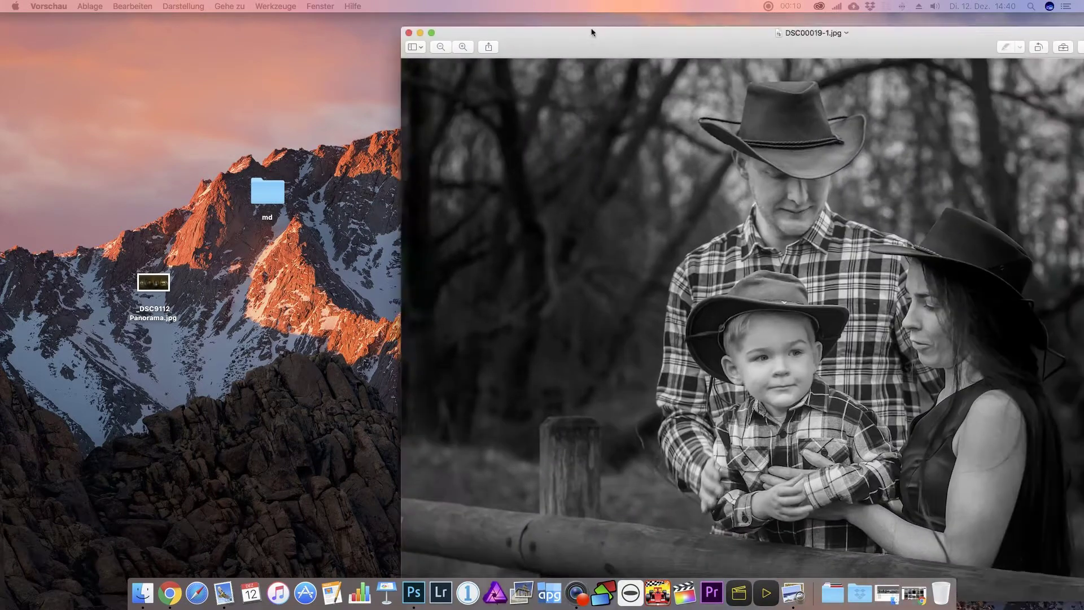
drag(590, 32, 335, 10)
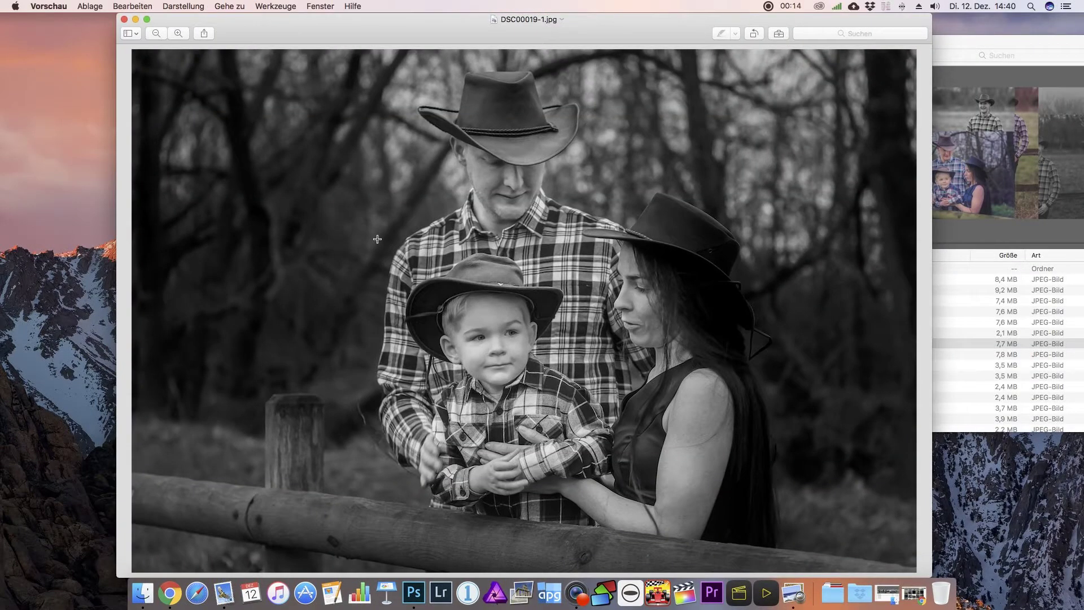
click(124, 20)
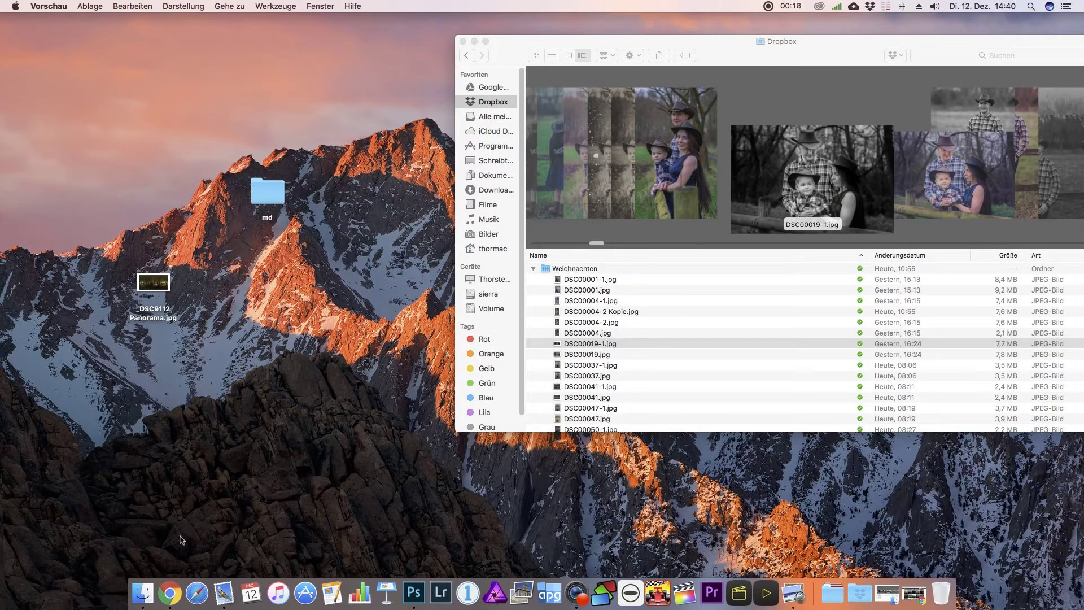
Download Nupsies from Flickr's Photoshop Retusche album at Original 5456 × 3632 size.
click(169, 590)
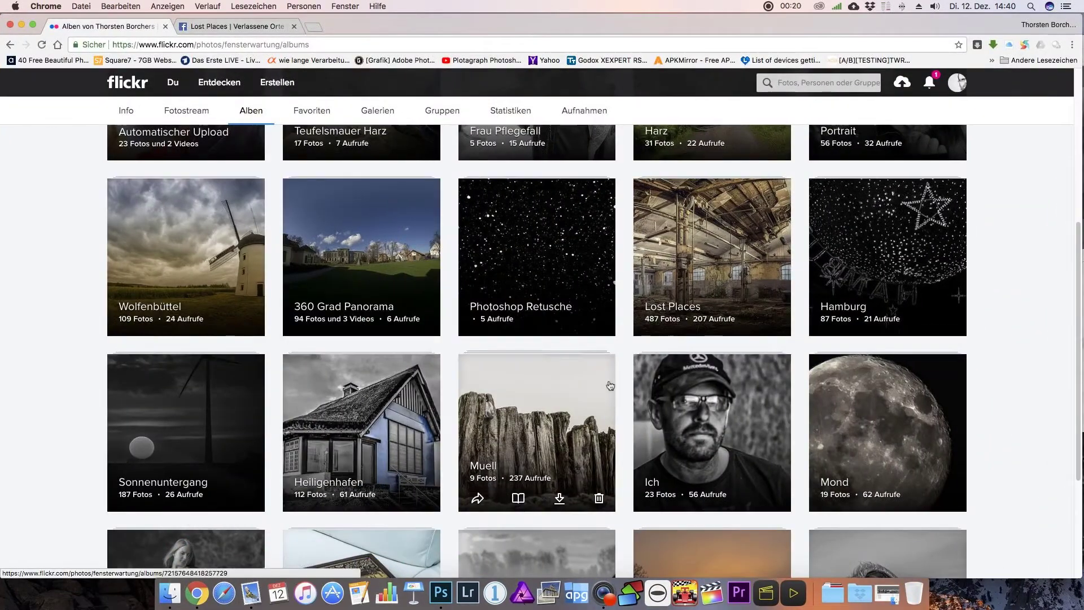
mouse_move(536, 257)
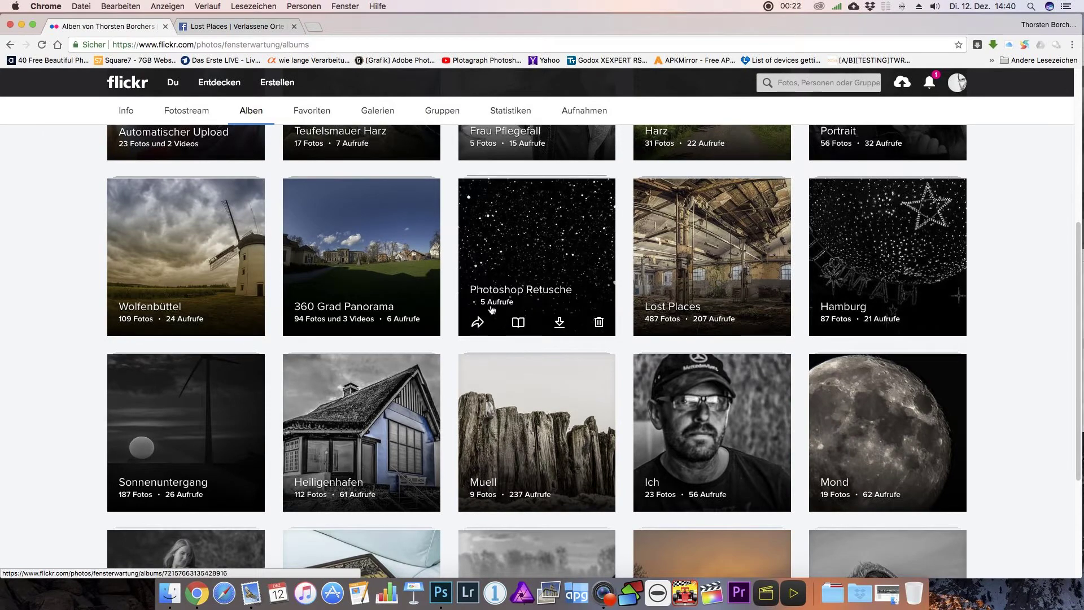
click(553, 268)
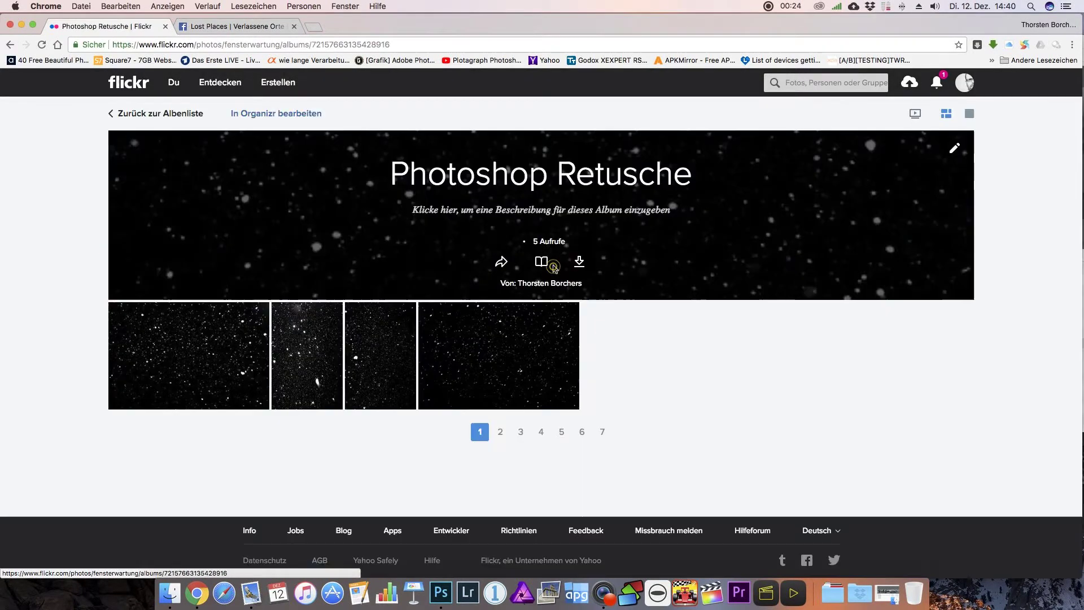
click(514, 331)
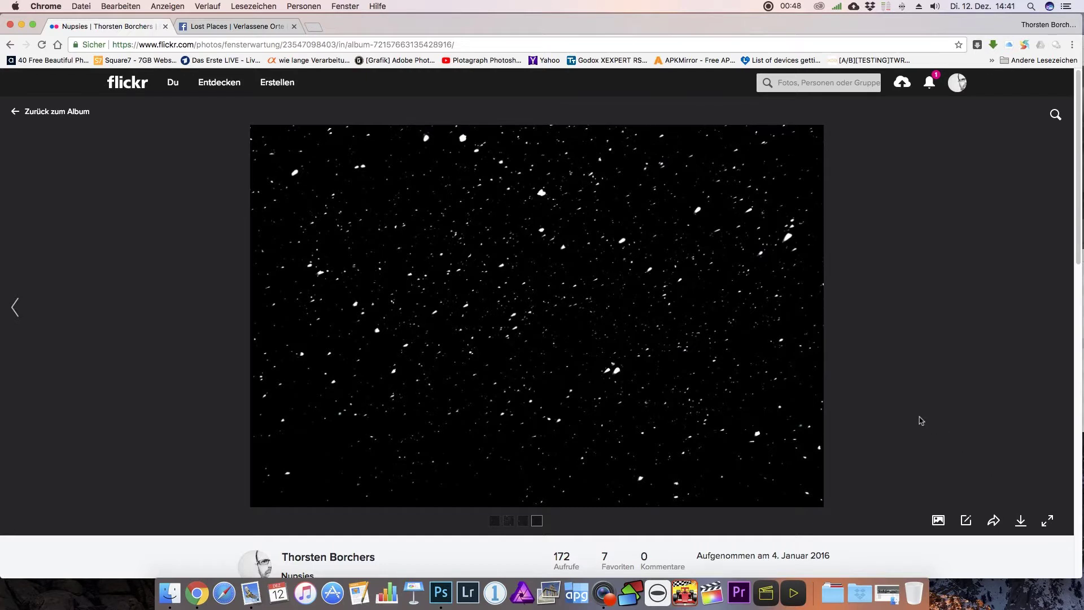
click(1020, 522)
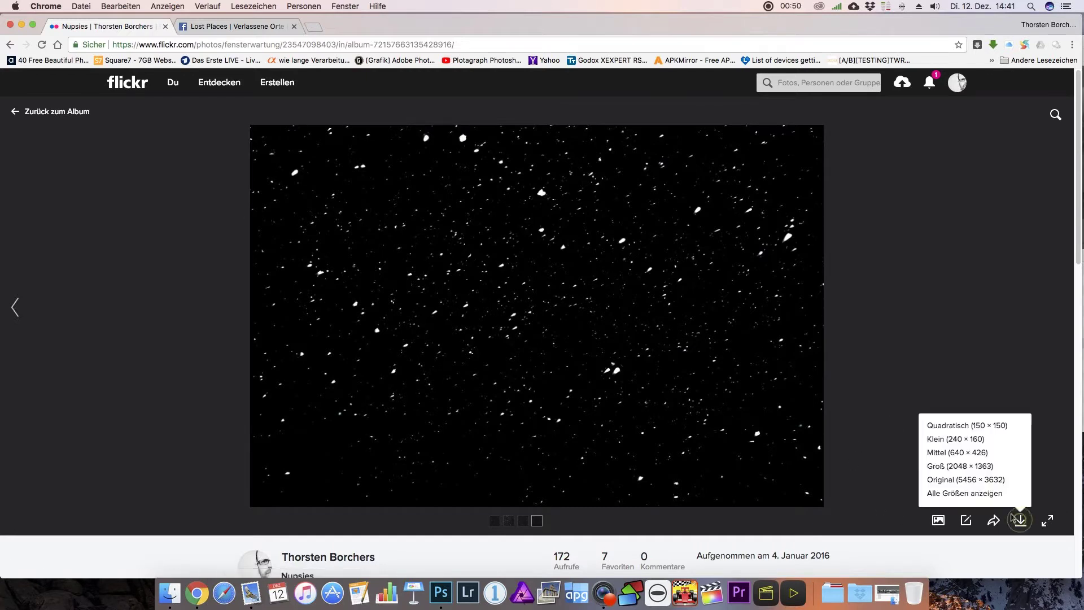
click(970, 480)
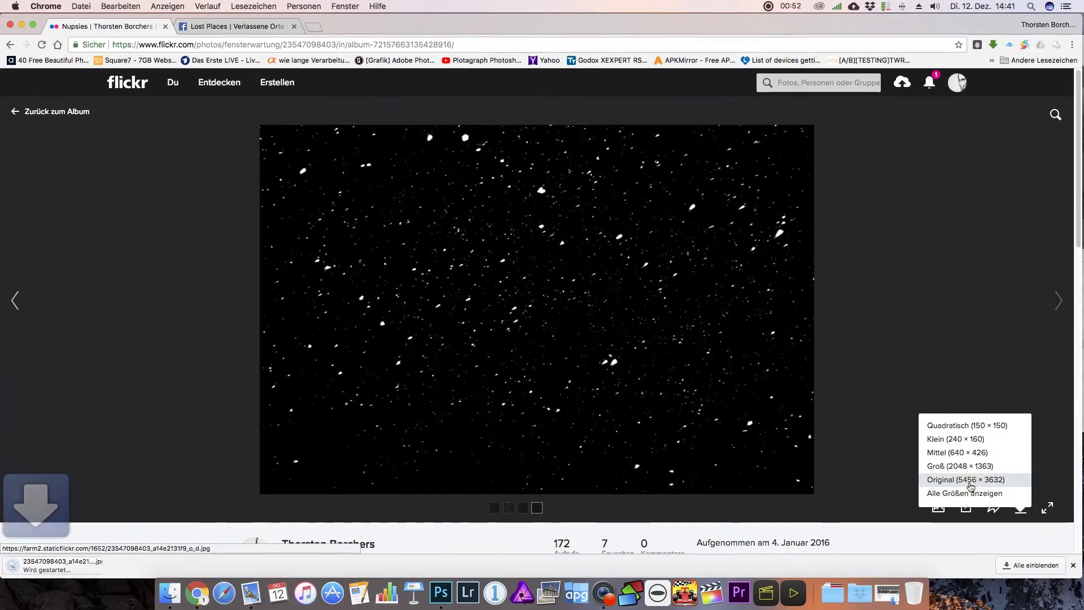
key(ctrl+Up)
key(Escape)
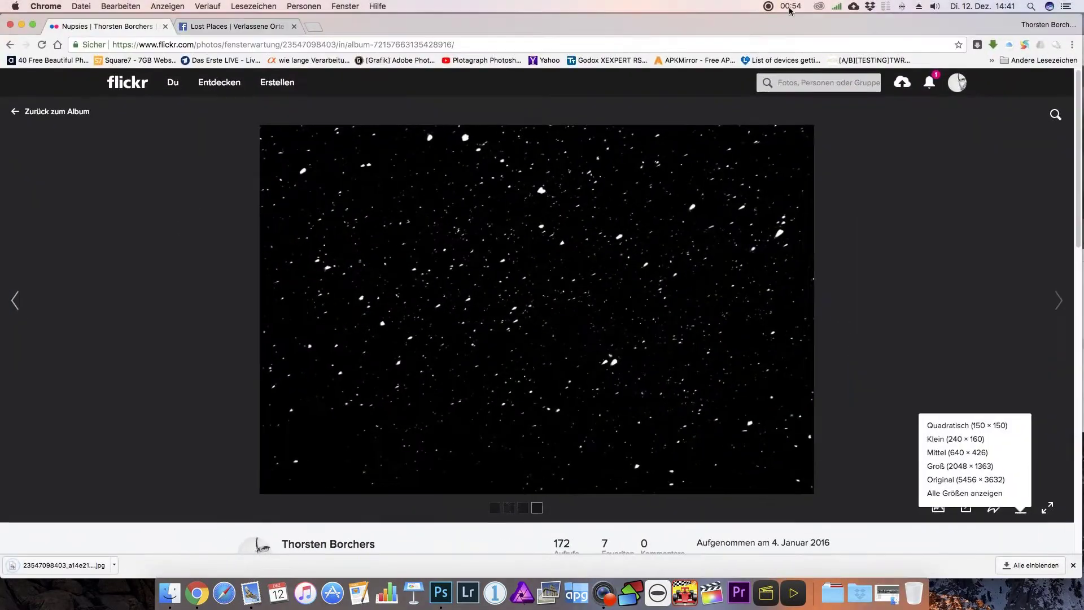
Open DSC00019-1.jpg with Adobe Photoshop CC 2017, then bring the Dropbox Finder window forward.
click(22, 25)
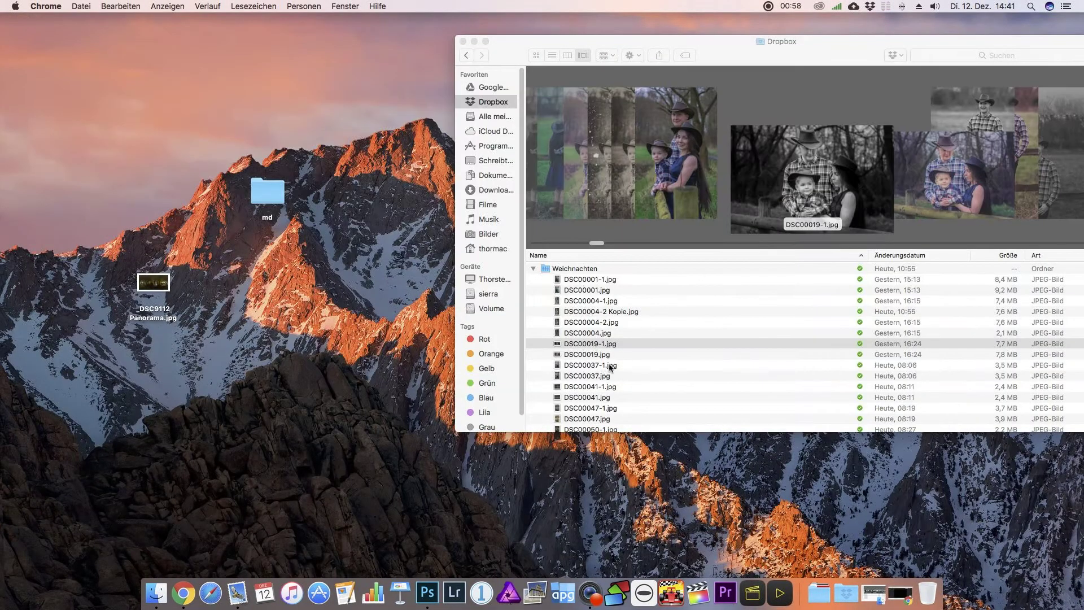
right_click(615, 342)
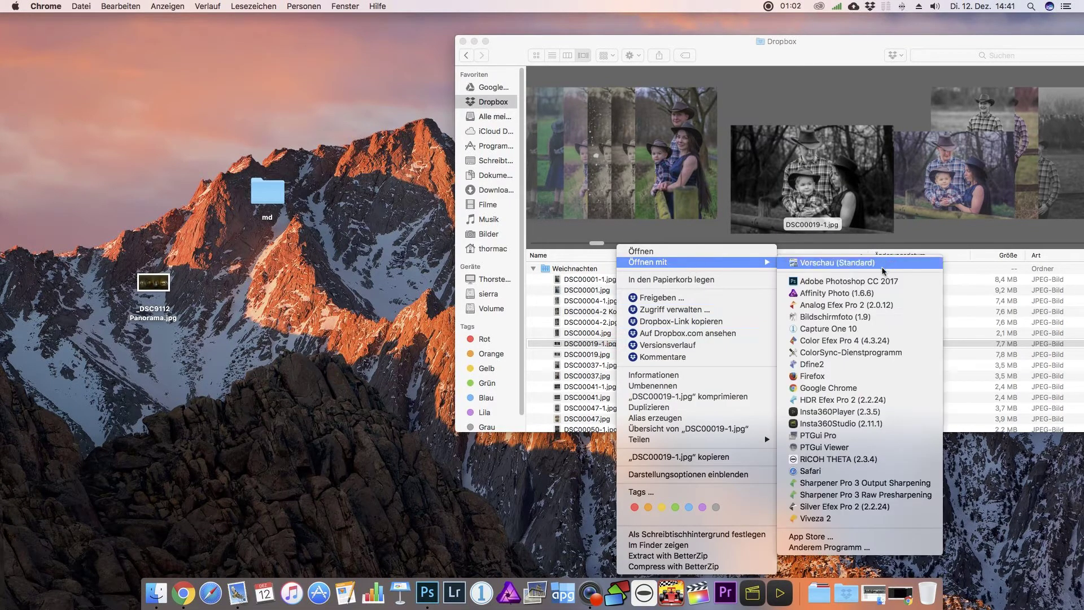
mouse_move(648, 262)
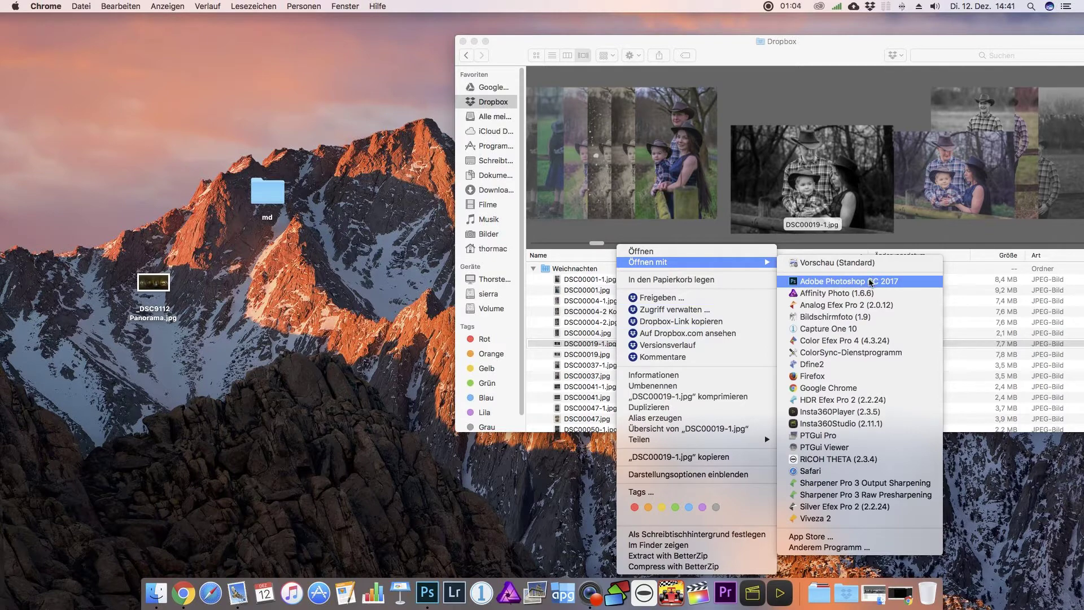
click(870, 281)
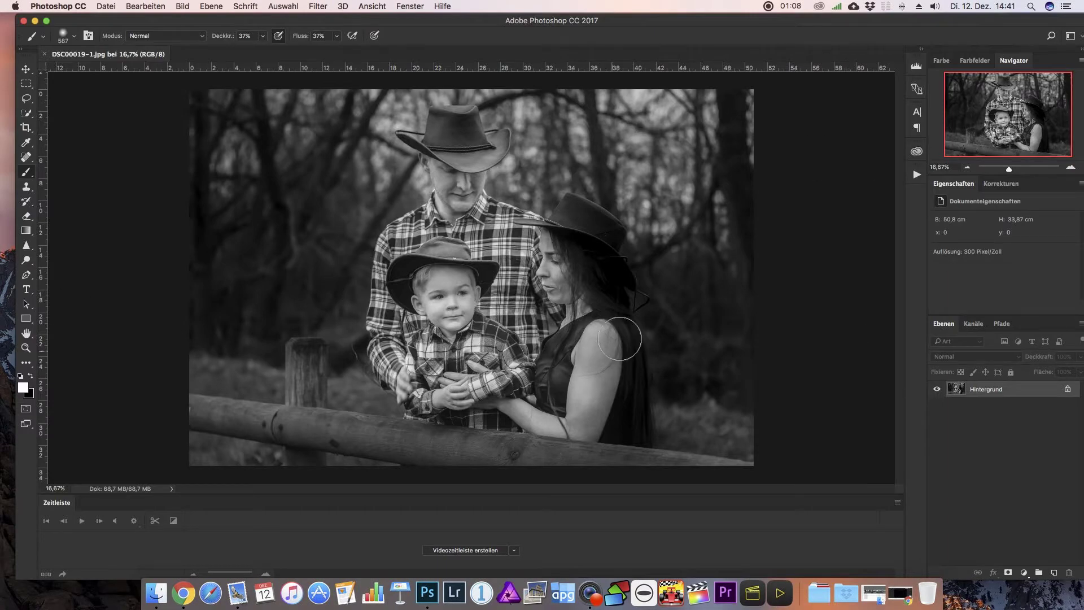
click(149, 589)
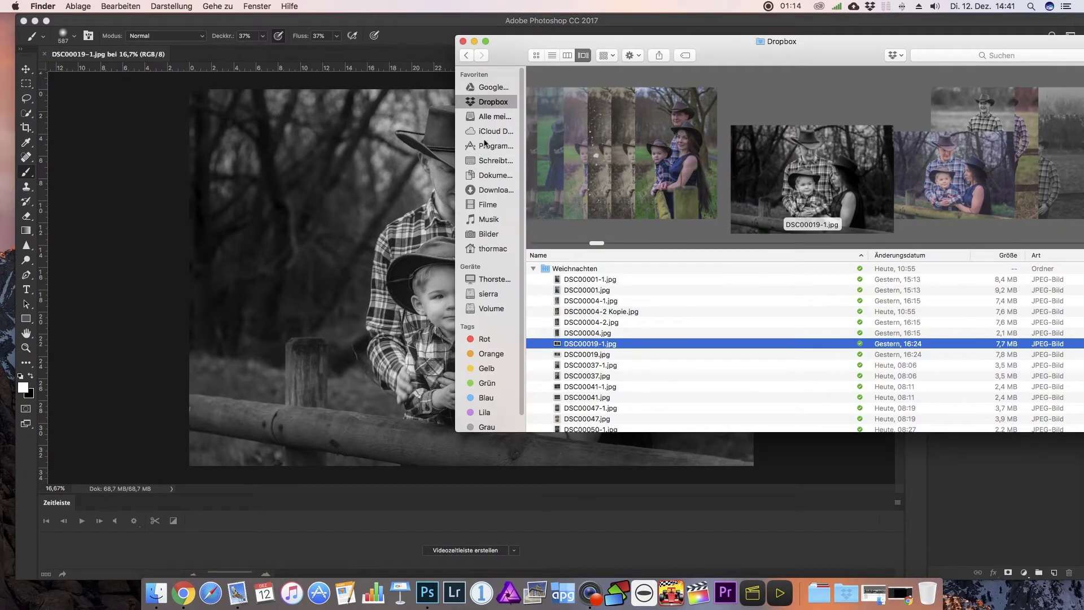
click(491, 190)
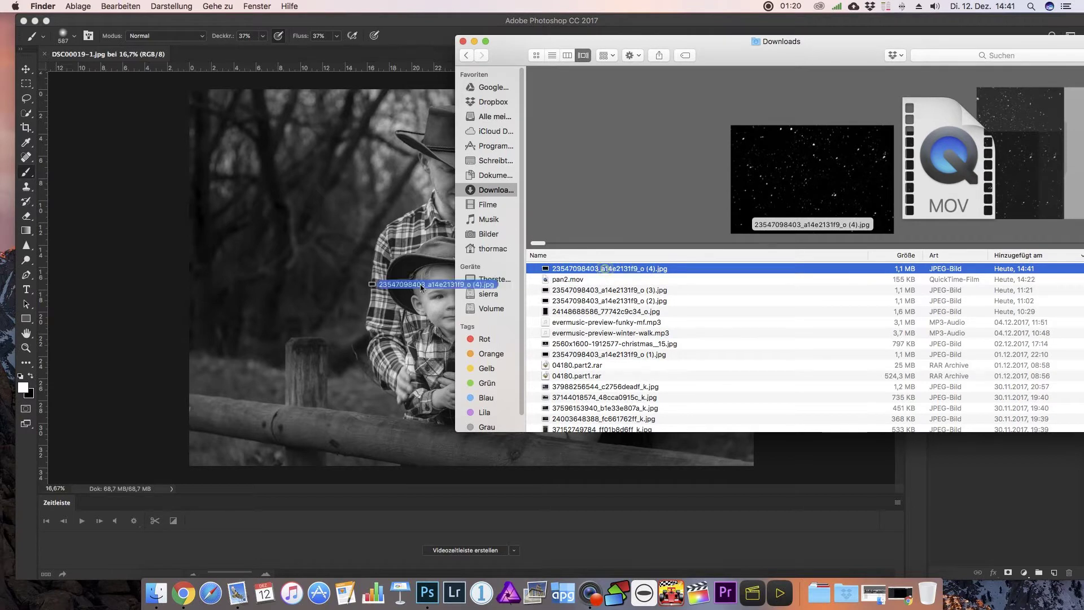
drag(605, 274, 386, 285)
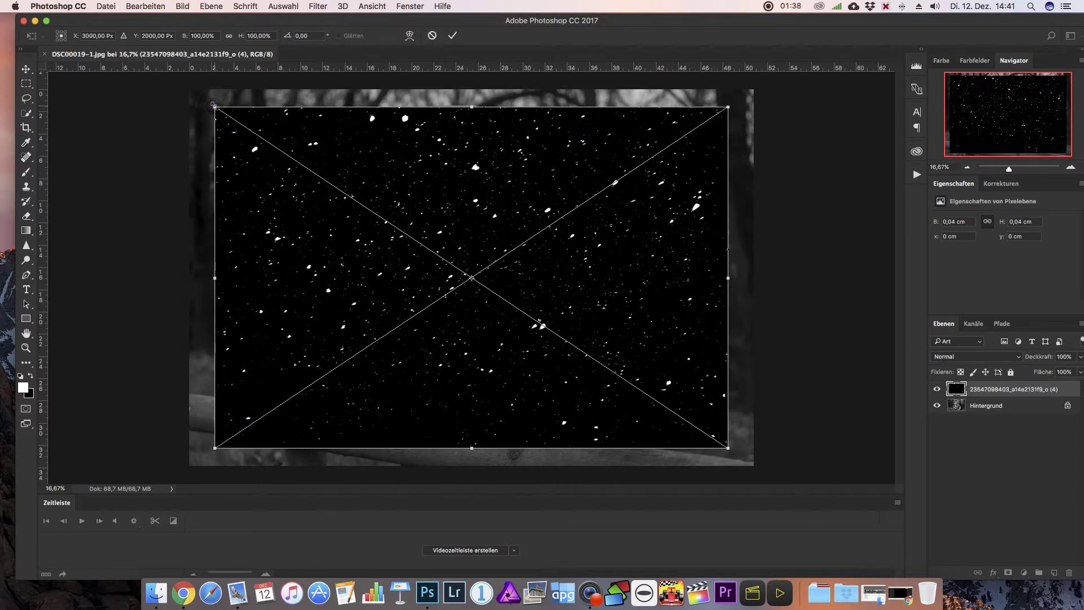
Scale the snow layer to about 140% (84,69 × 43,07 cm) covering the canvas, and commit.
drag(214, 105, 125, 47)
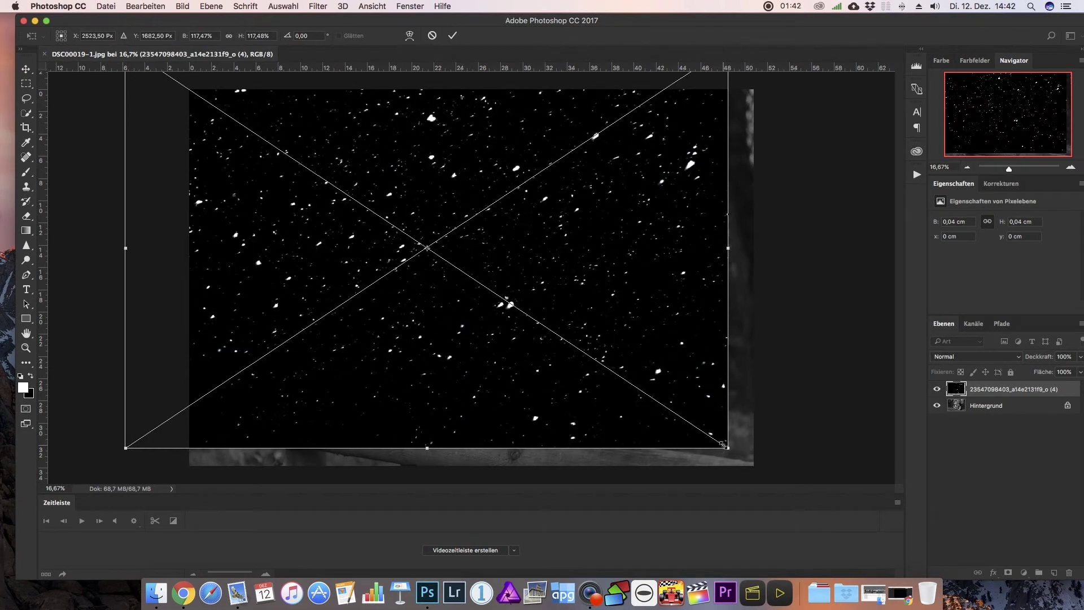
drag(725, 445, 759, 473)
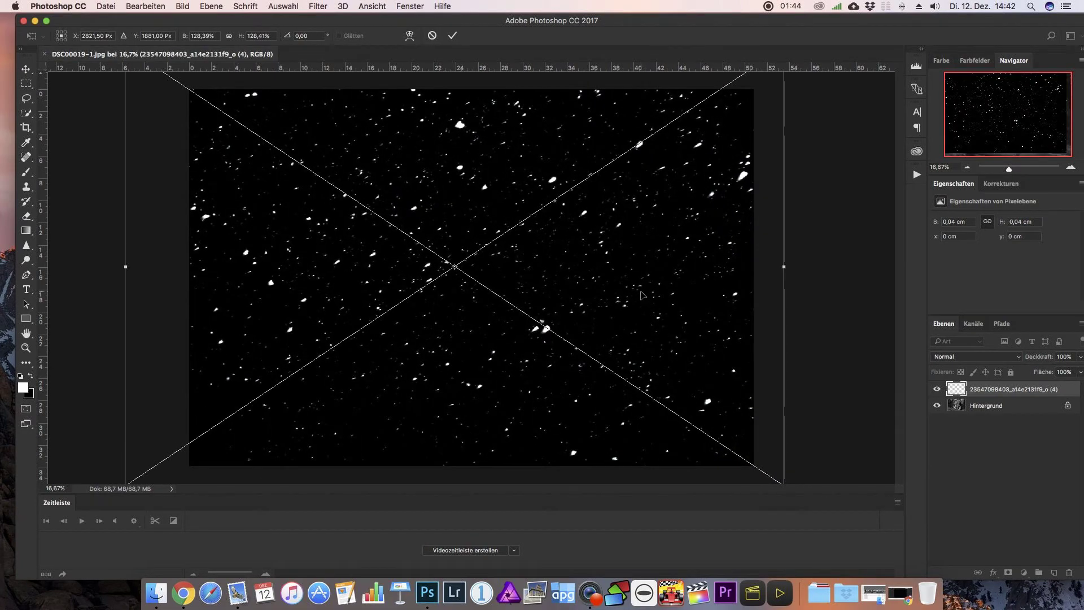
drag(641, 293, 631, 352)
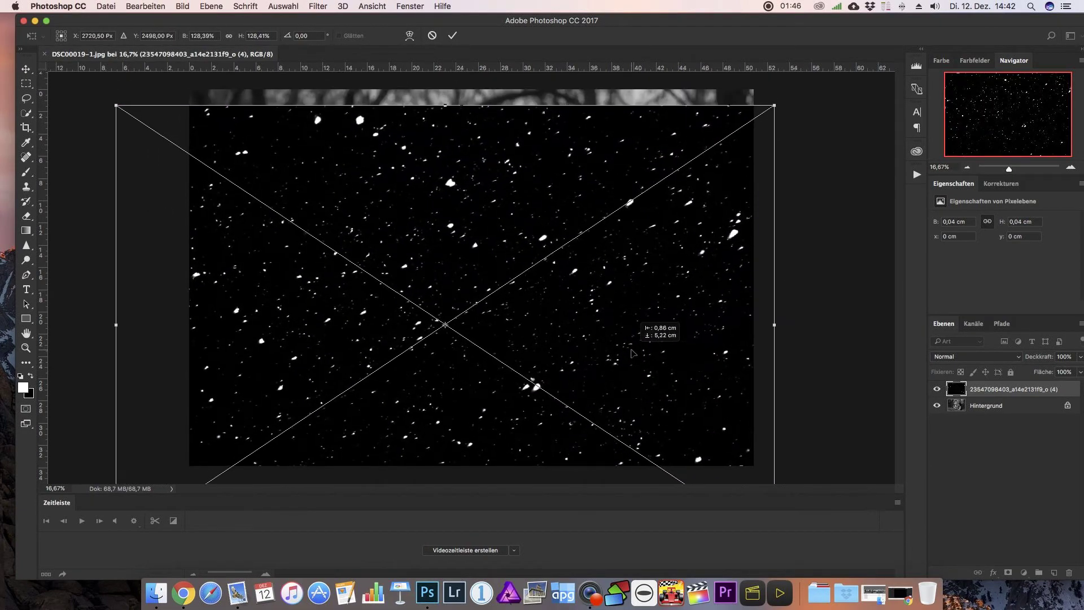
drag(631, 353, 610, 363)
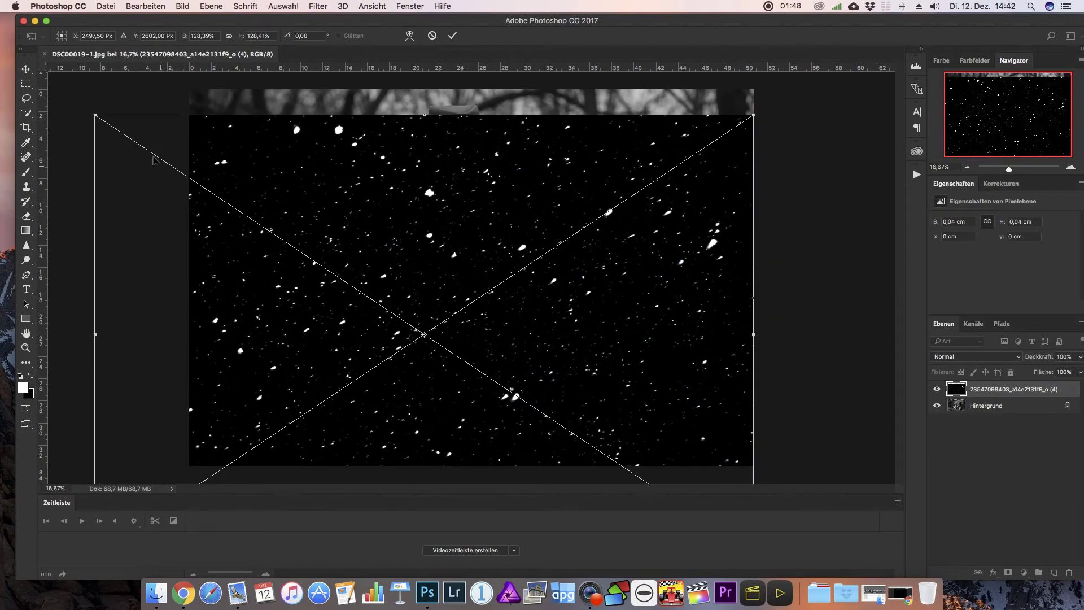
drag(95, 116, 48, 74)
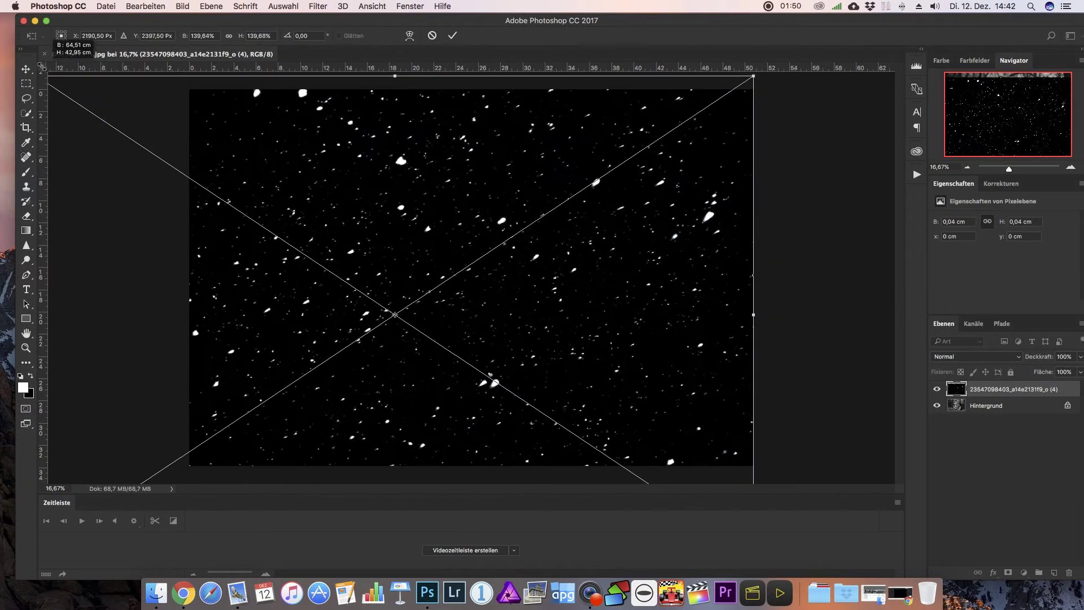
drag(500, 270, 504, 270)
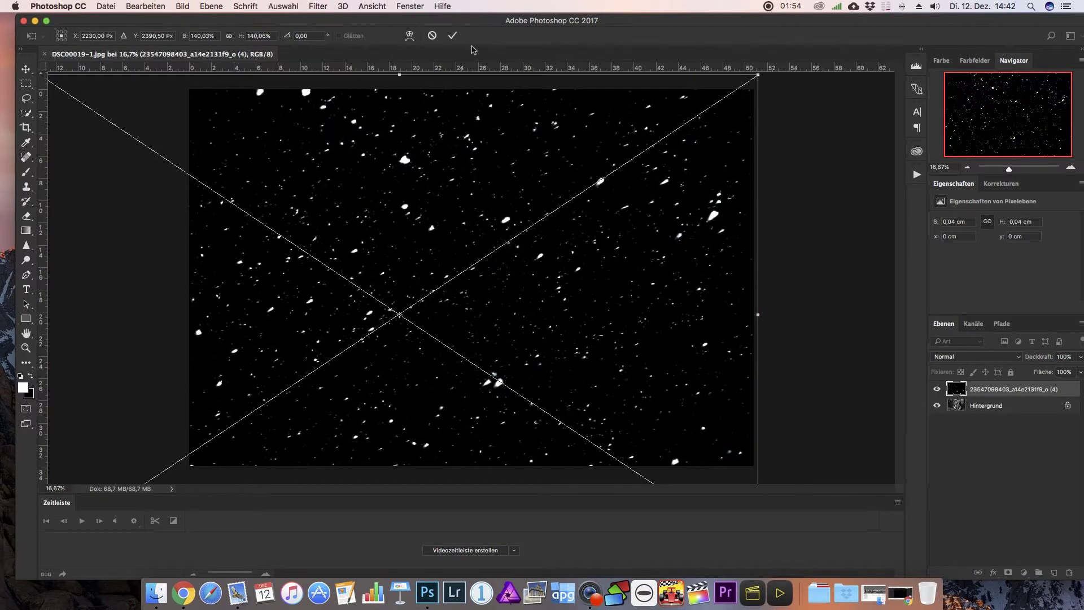
click(453, 36)
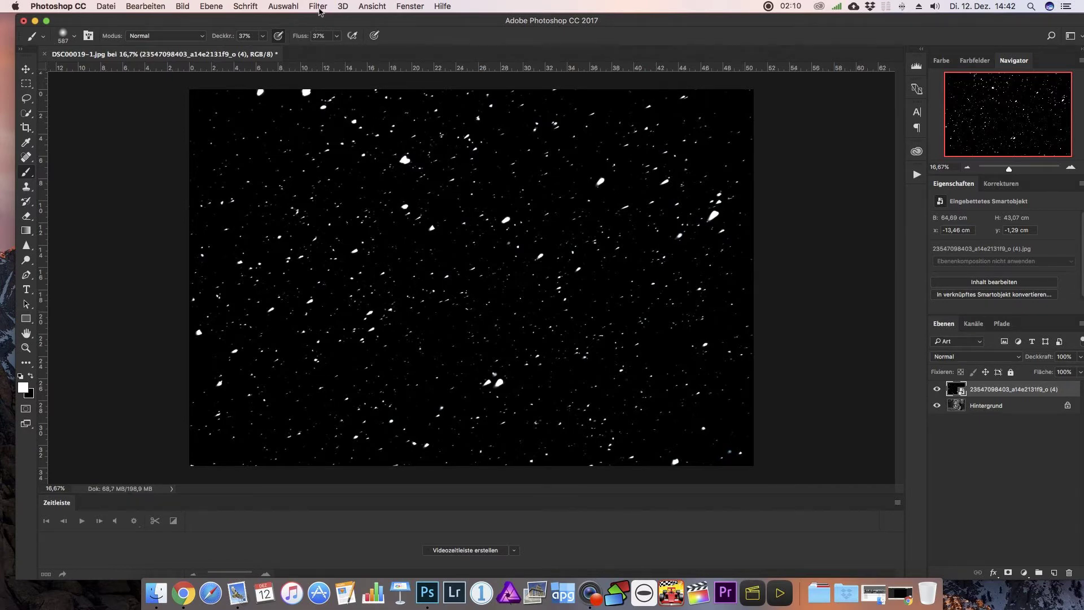
Apply a Gaußscher Weichzeichner smart filter with radius about 4,7 pixels to the snow layer.
click(318, 7)
mouse_move(356, 226)
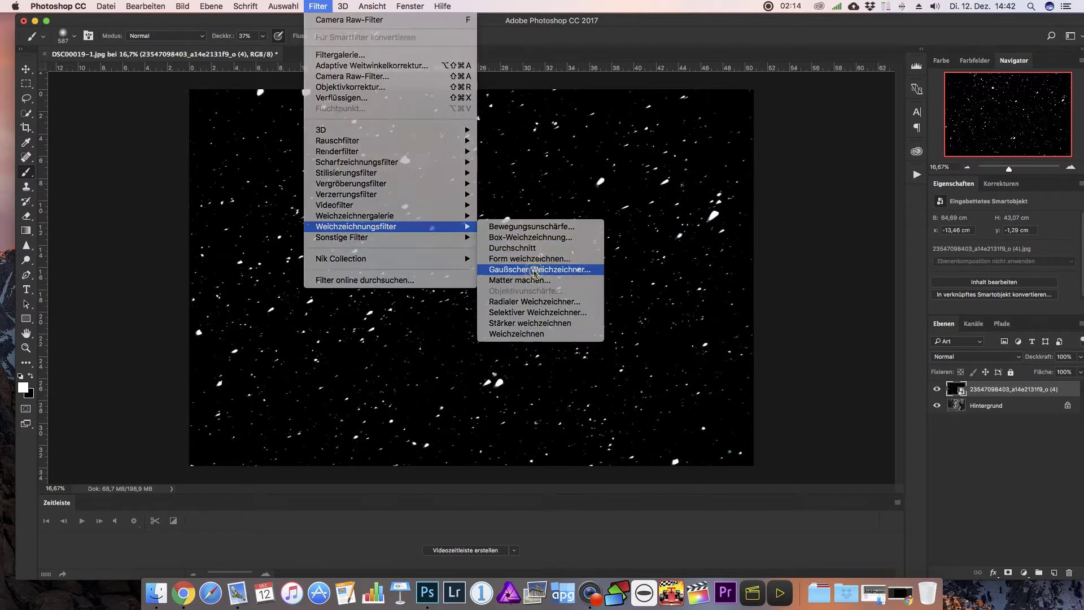
click(535, 272)
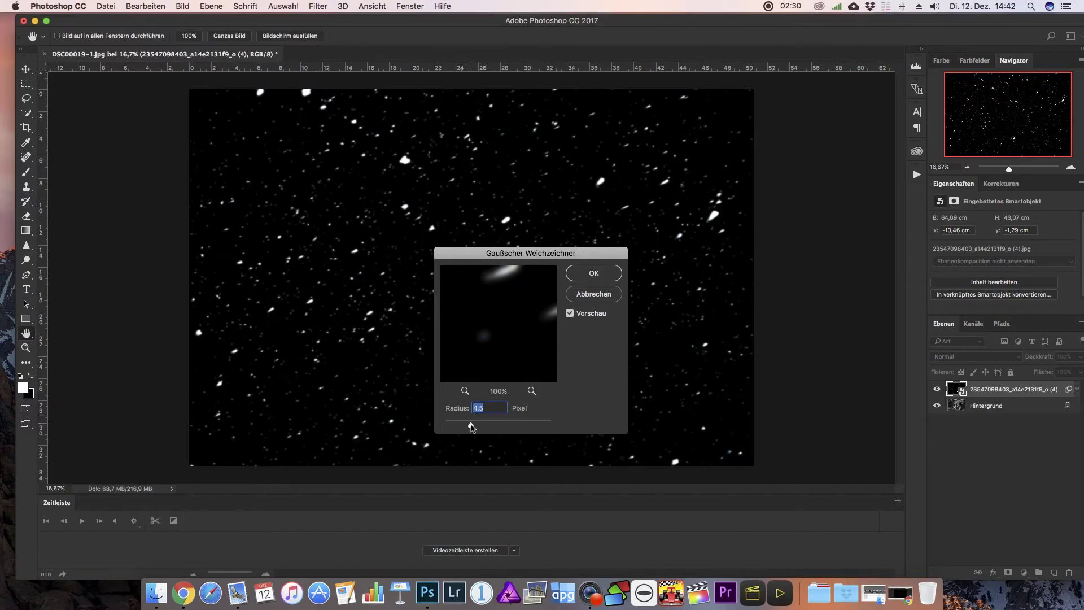
drag(471, 427, 471, 424)
click(603, 273)
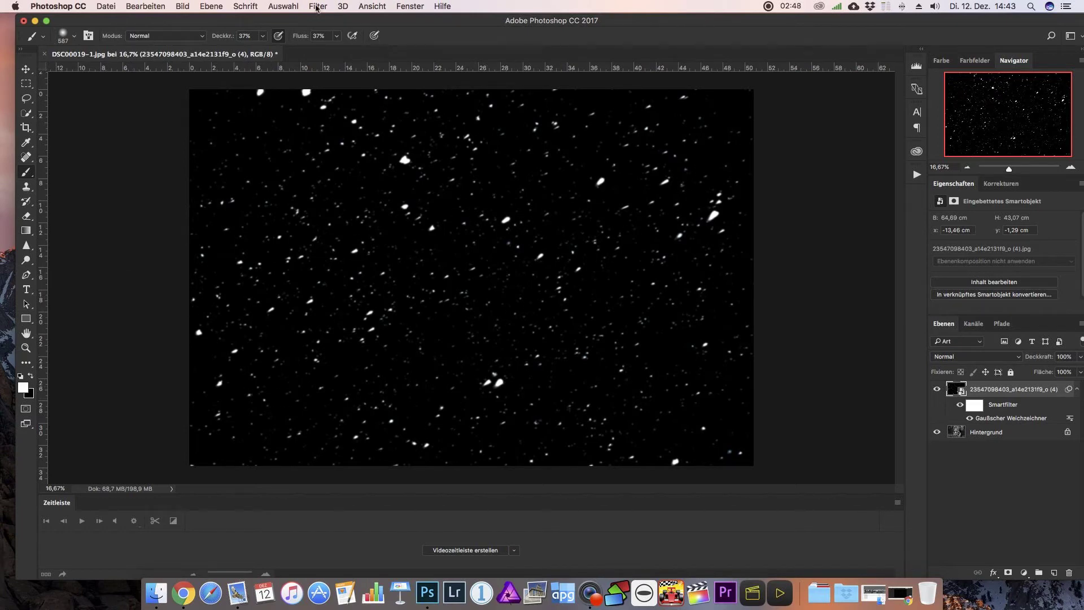
Add a Bewegungsunschärfe smart filter with Winkel 55 and Abstand 43 pixels to the snow layer.
click(317, 8)
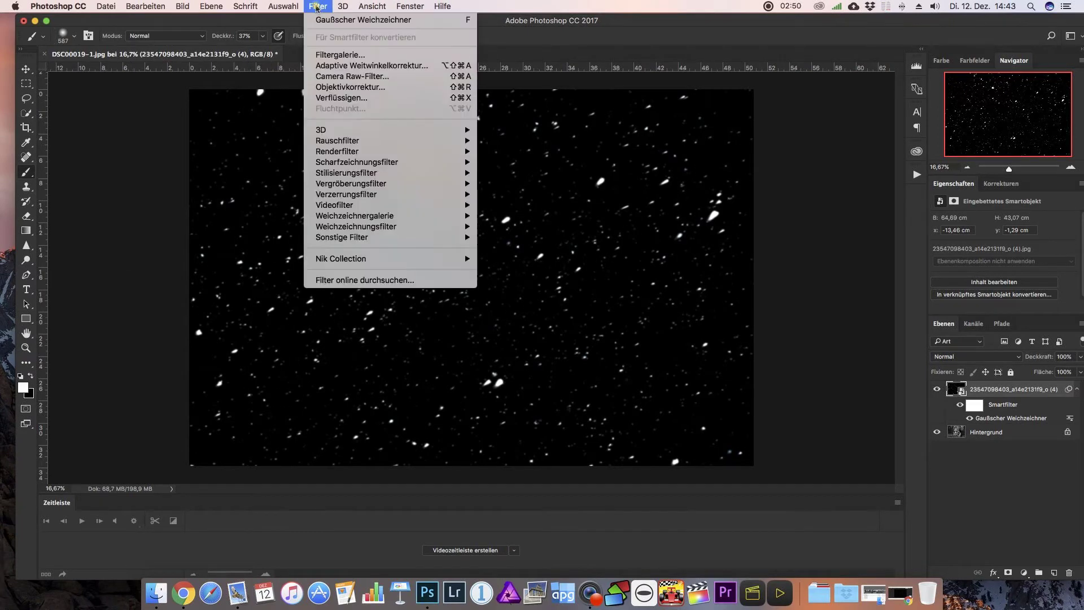
mouse_move(356, 226)
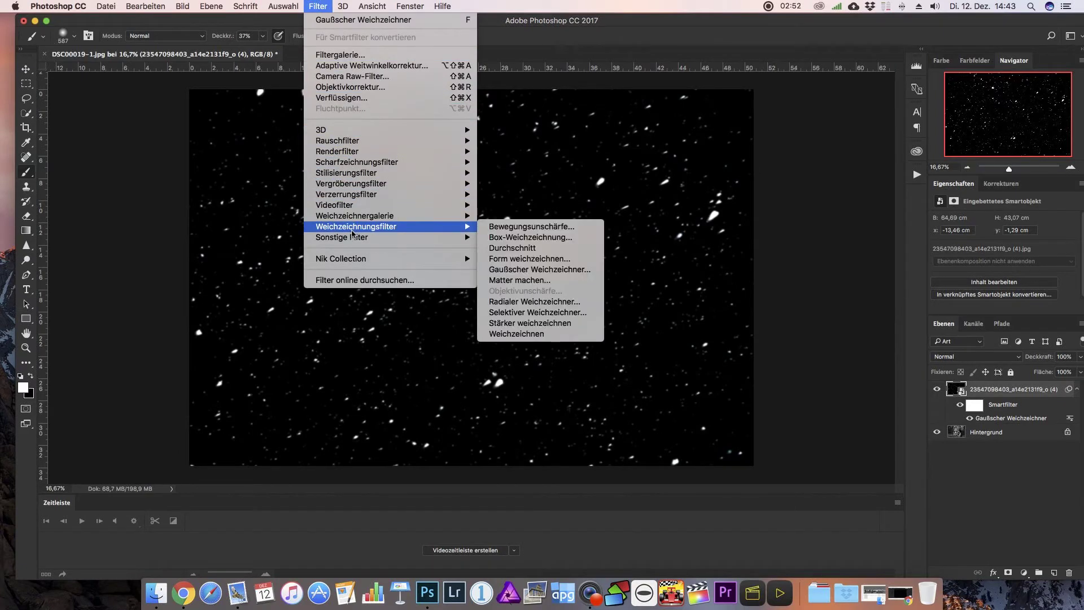
click(575, 233)
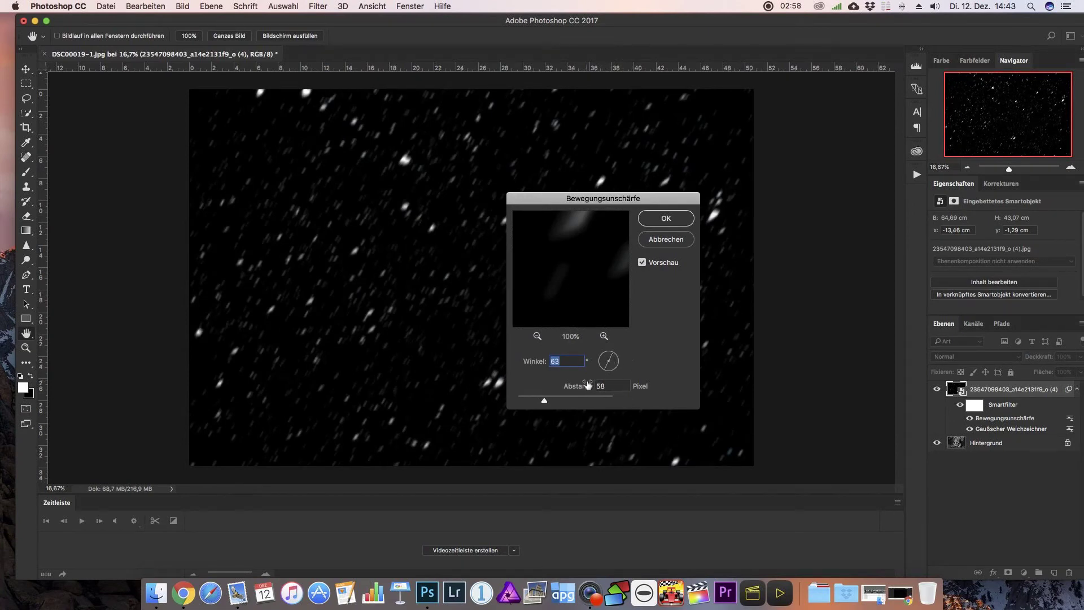
mouse_move(609, 371)
mouse_down()
mouse_move(599, 363)
mouse_move(603, 373)
mouse_up()
drag(545, 401, 551, 401)
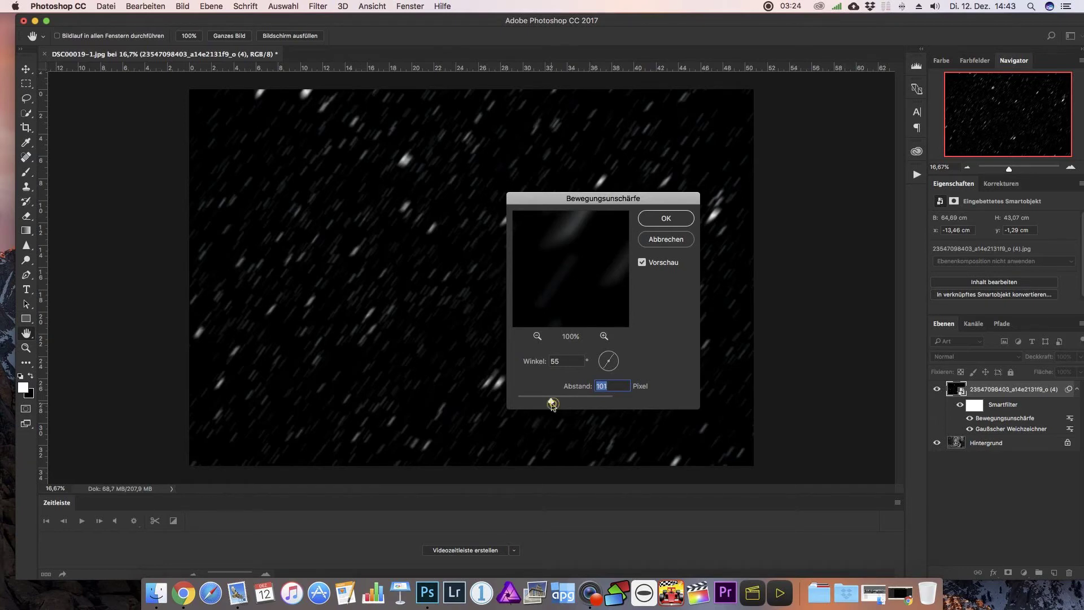
drag(552, 402, 539, 403)
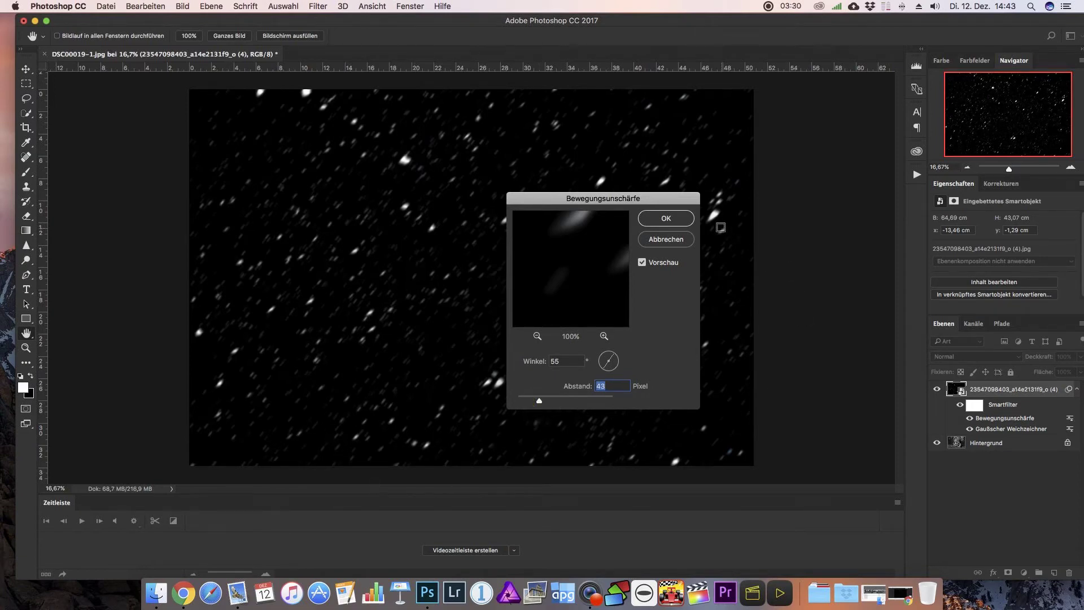
click(668, 224)
key(b)
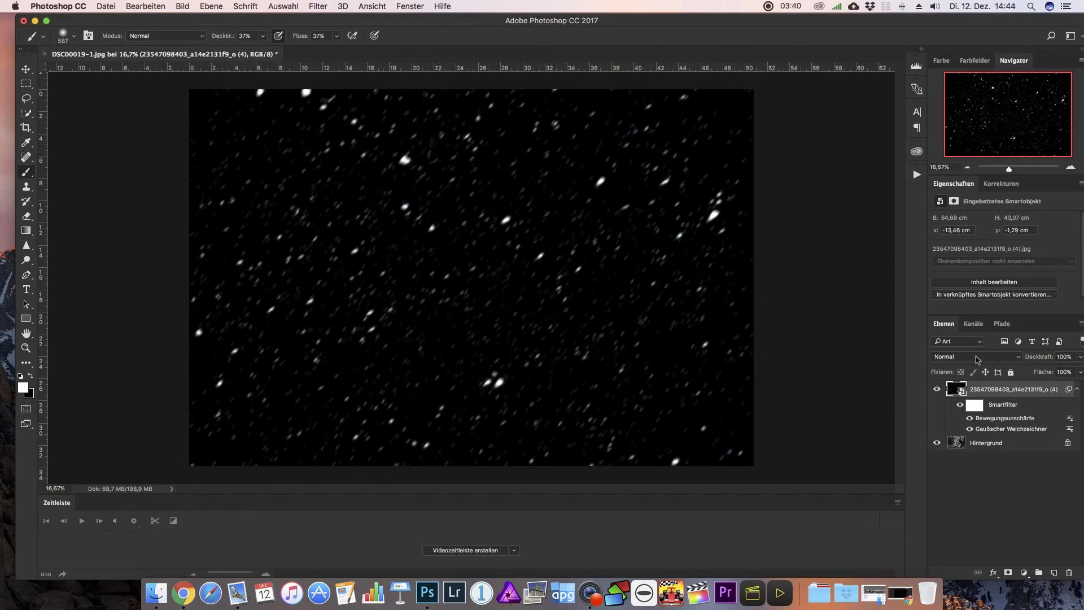
Set the snow layer's blend mode to Negativ multiplizieren.
click(1019, 357)
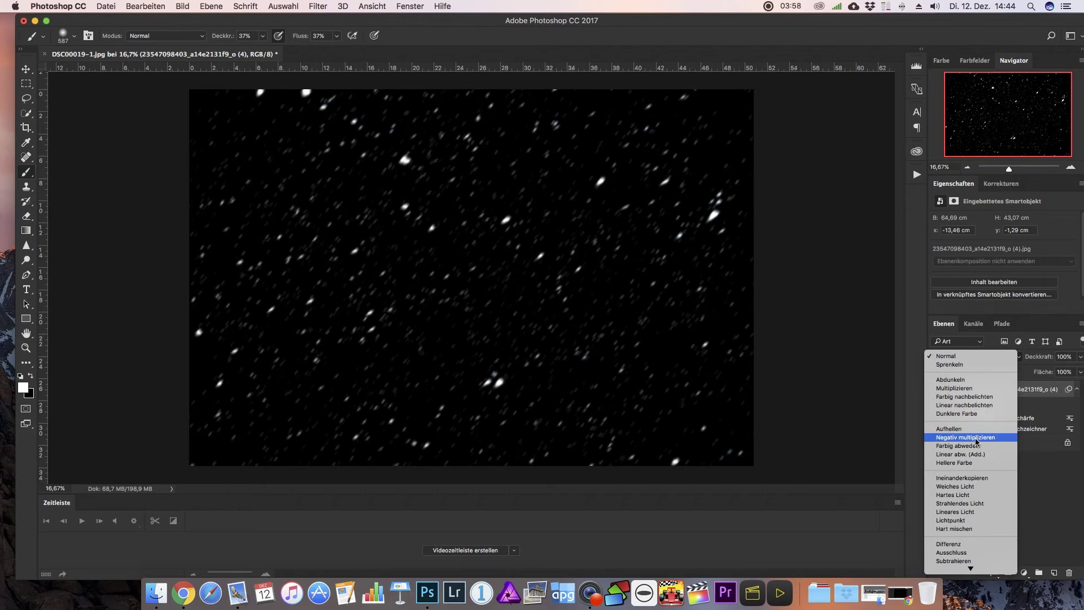
click(976, 439)
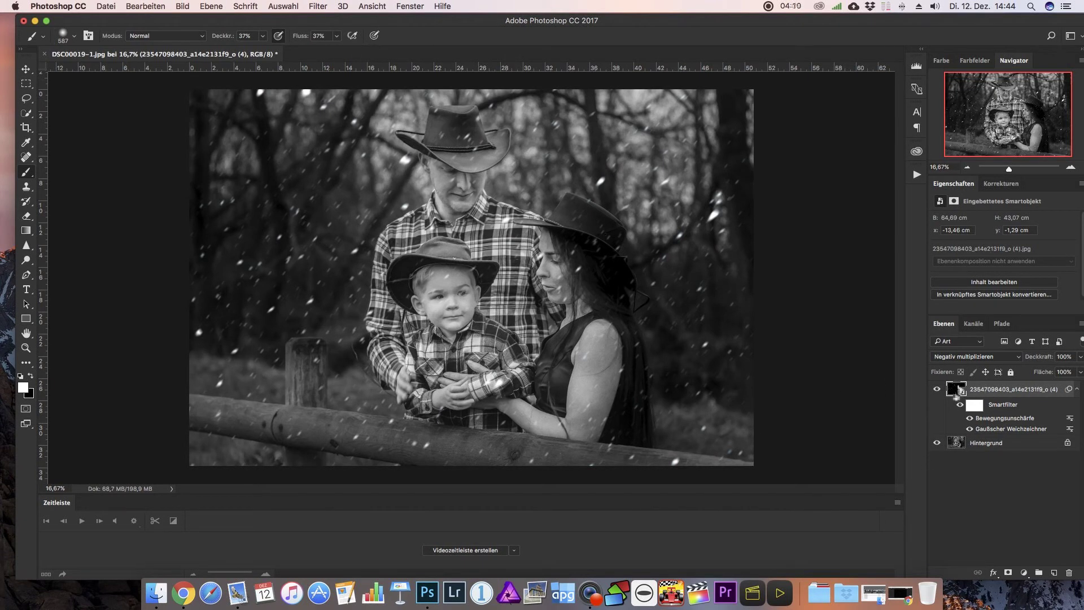
Add a layer mask to the snow layer and brush black over the boy's, woman's and man's faces.
click(1008, 573)
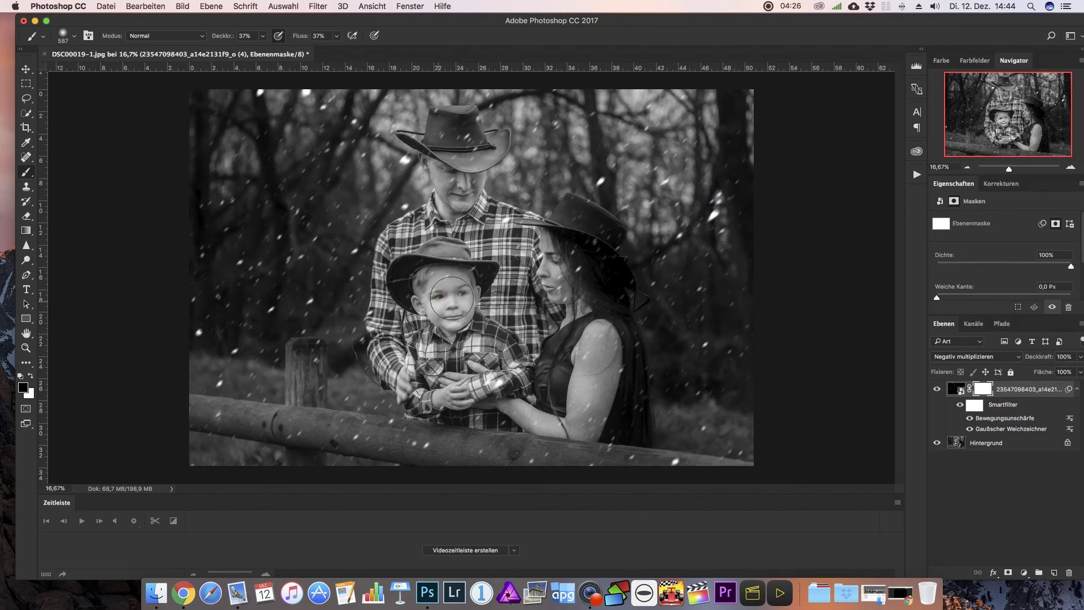
drag(448, 284, 453, 296)
mouse_move(468, 292)
mouse_down()
mouse_move(460, 303)
mouse_move(418, 285)
mouse_up()
mouse_move(573, 282)
mouse_down()
mouse_move(548, 286)
mouse_move(555, 253)
mouse_move(541, 294)
mouse_up()
mouse_move(473, 198)
mouse_down()
mouse_move(465, 175)
mouse_move(474, 183)
mouse_move(450, 179)
mouse_move(460, 183)
mouse_up()
drag(432, 304, 451, 308)
drag(478, 167, 470, 185)
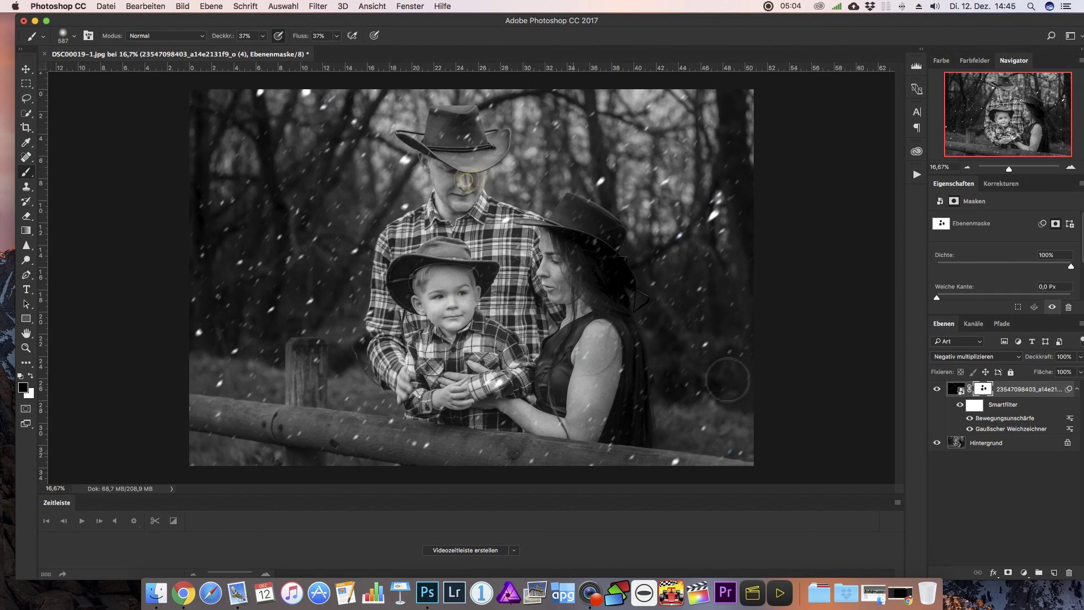